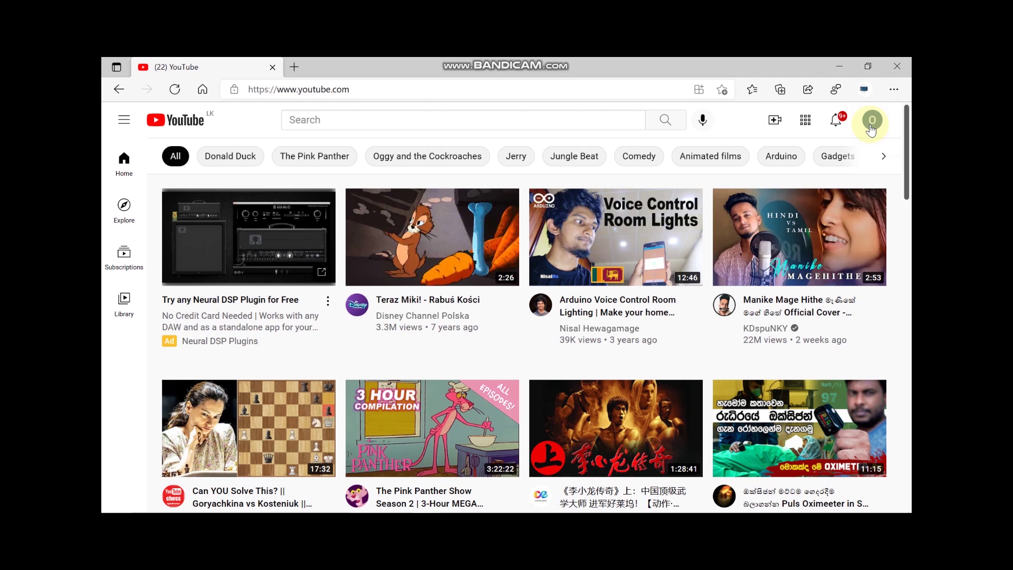
Step: Open the form for creating an additional channel from the YouTube account settings
left_click(871, 127)
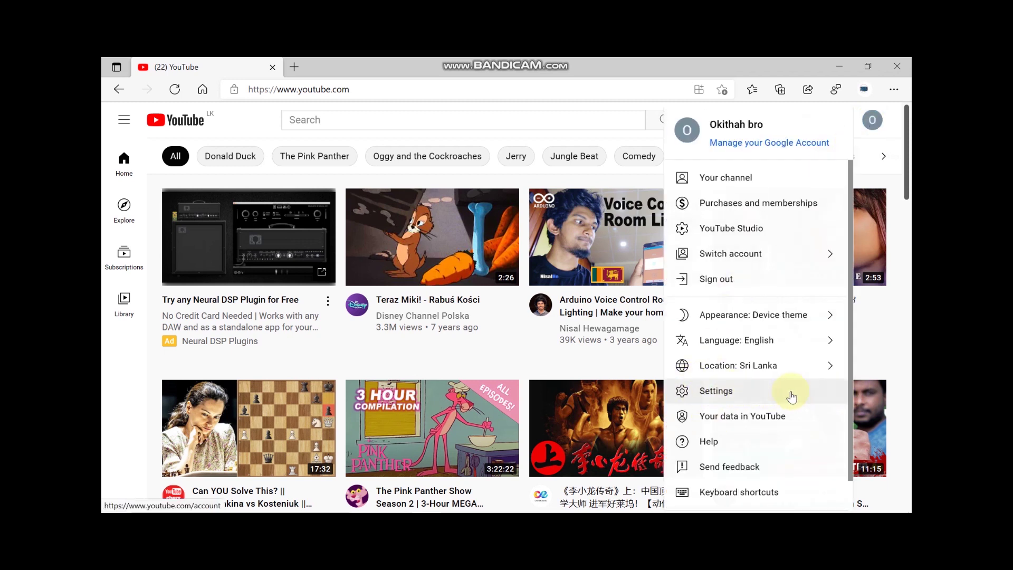
left_click(755, 391)
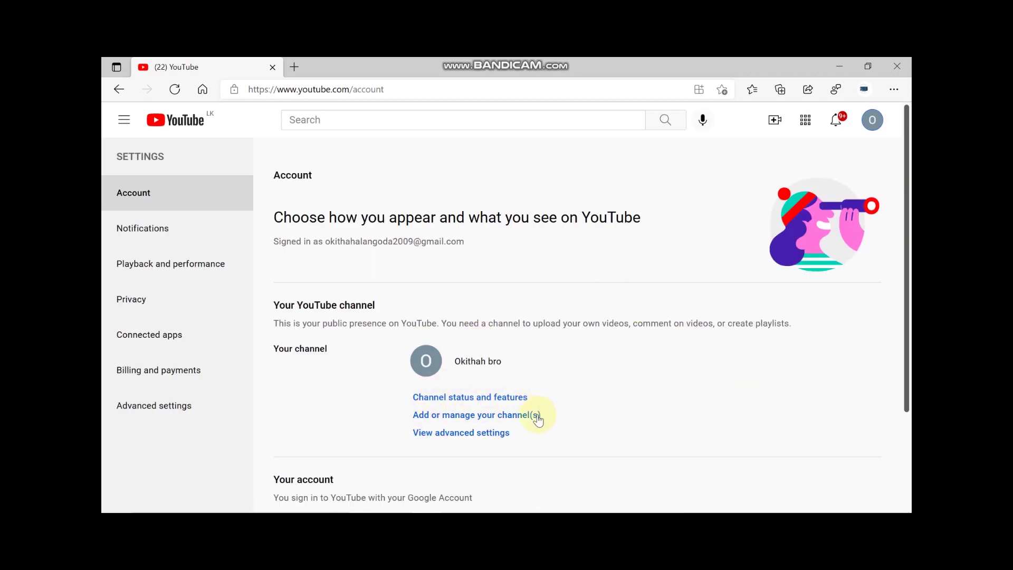
left_click(428, 417)
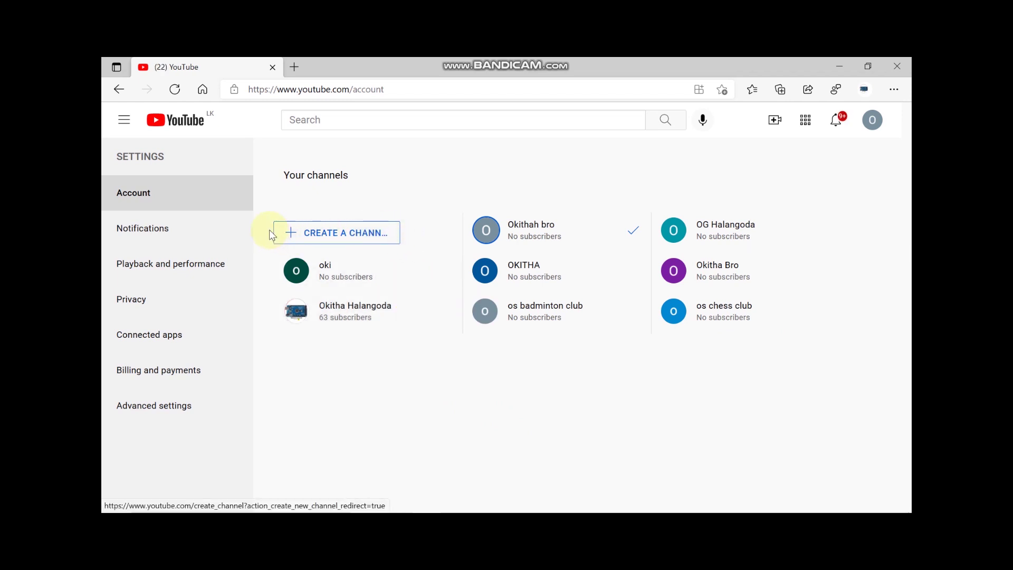
left_click(304, 235)
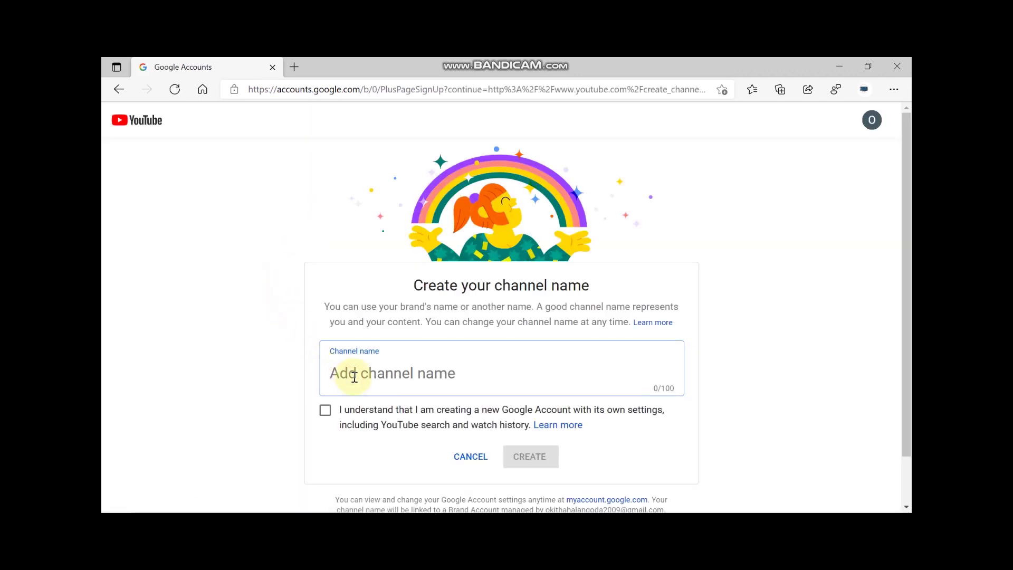
Step: Name the channel "os", accept the new Google Account acknowledgement and create the channel
type("O")
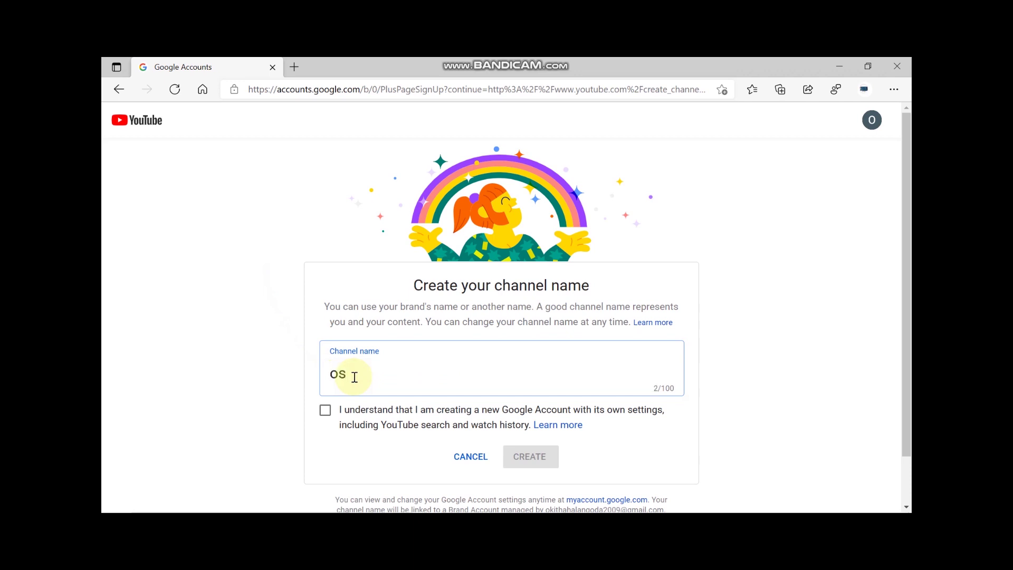
left_click(326, 411)
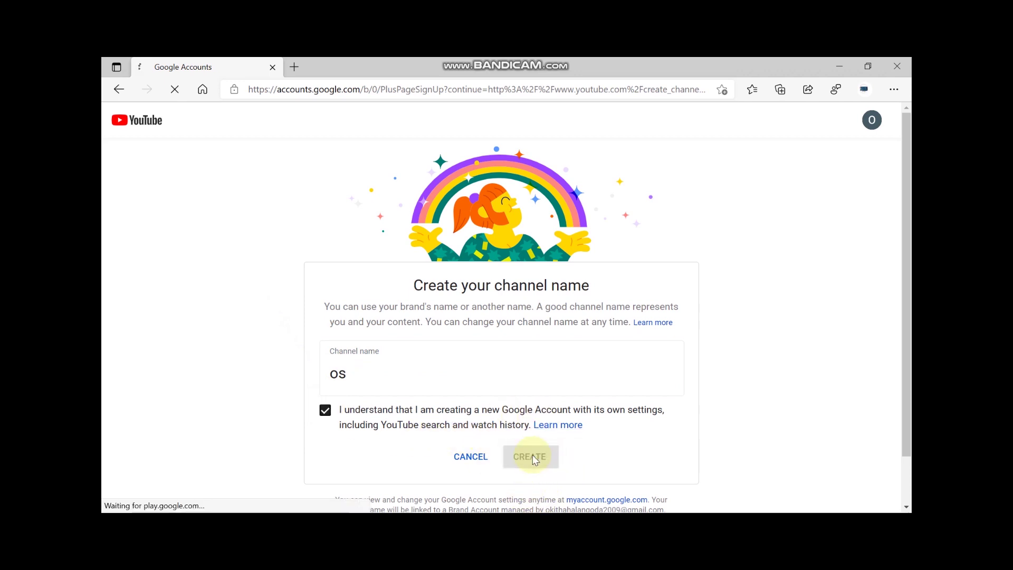
mouse_move(574, 65)
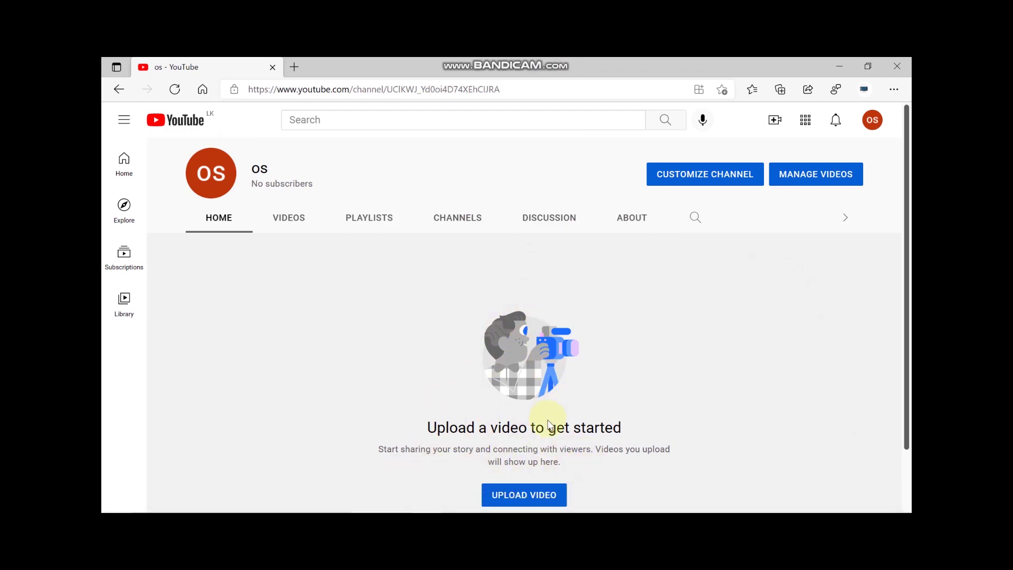
Step: Upload "WhatsApp Video 2021-08-23 at 09.40.02 - Copy.mp4" from Local Disk (D:) to the new channel and title it "How to use zoom"
left_click(505, 504)
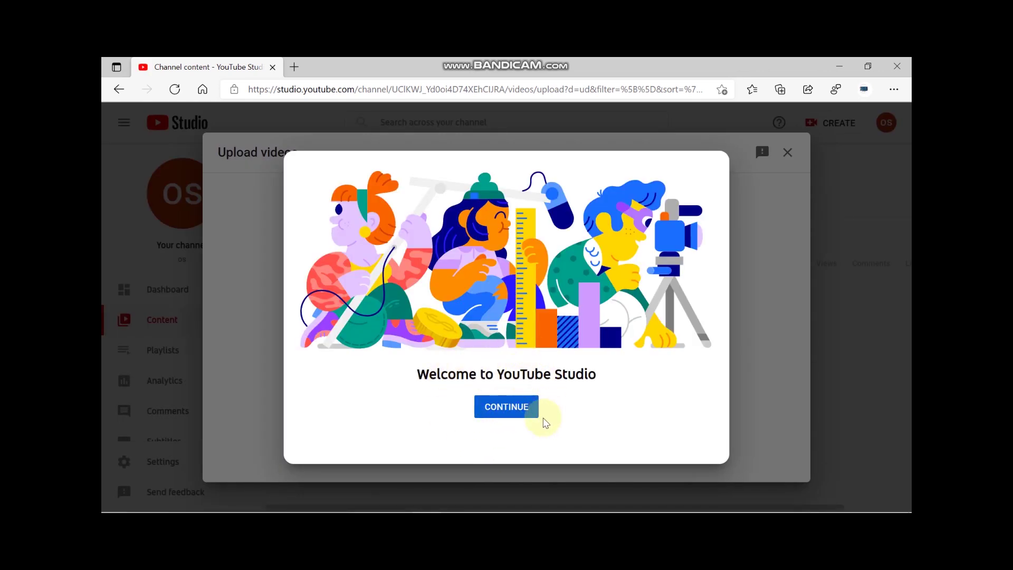
left_click(517, 413)
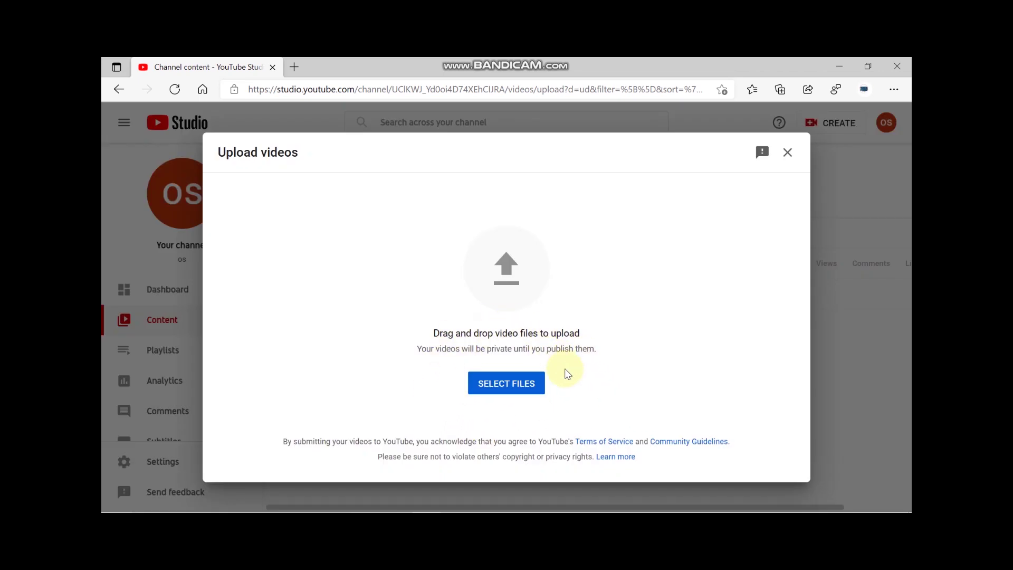
left_click(501, 384)
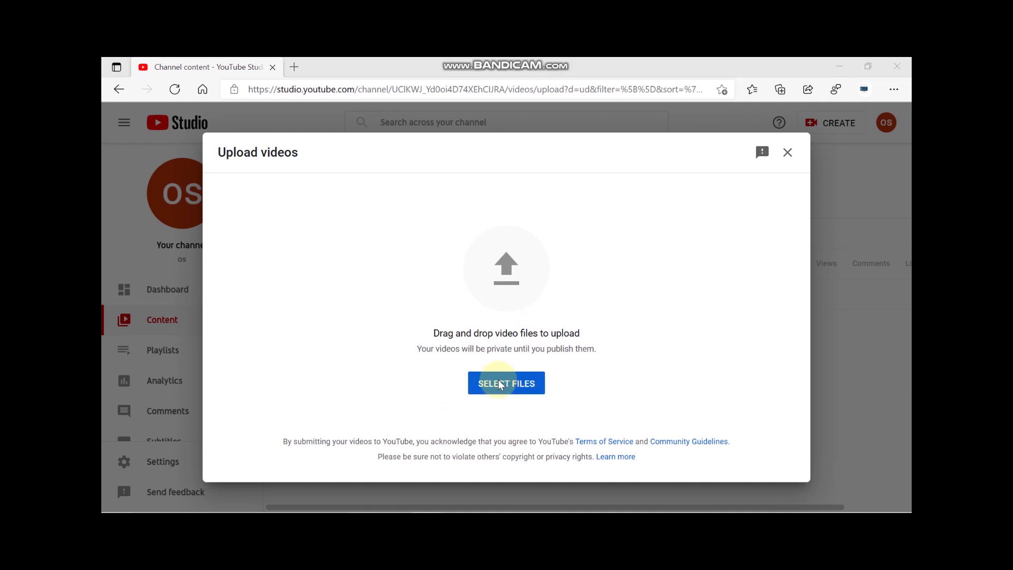
scroll(380, 179, "down", 5)
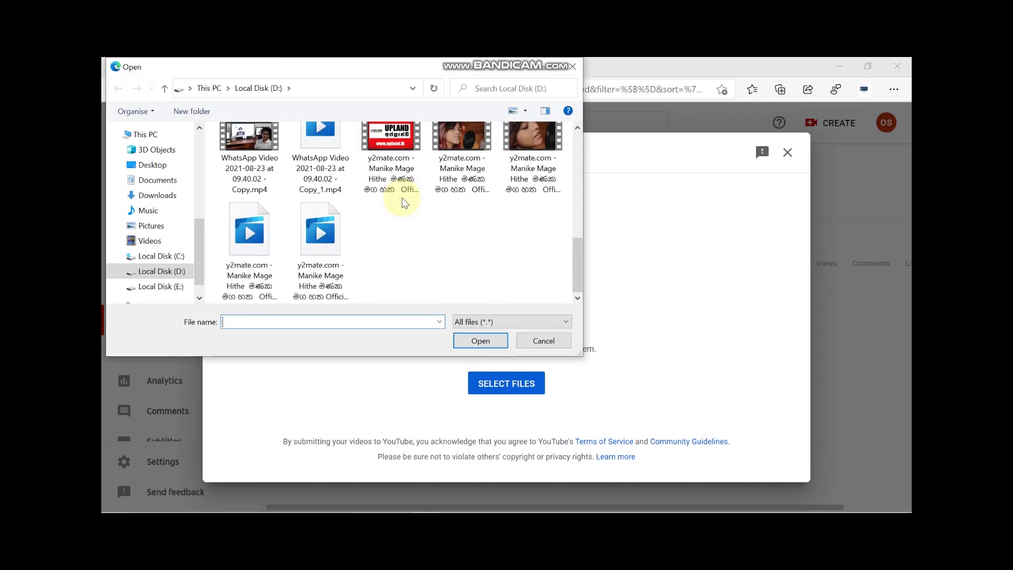
left_click(254, 136)
left_click(484, 340)
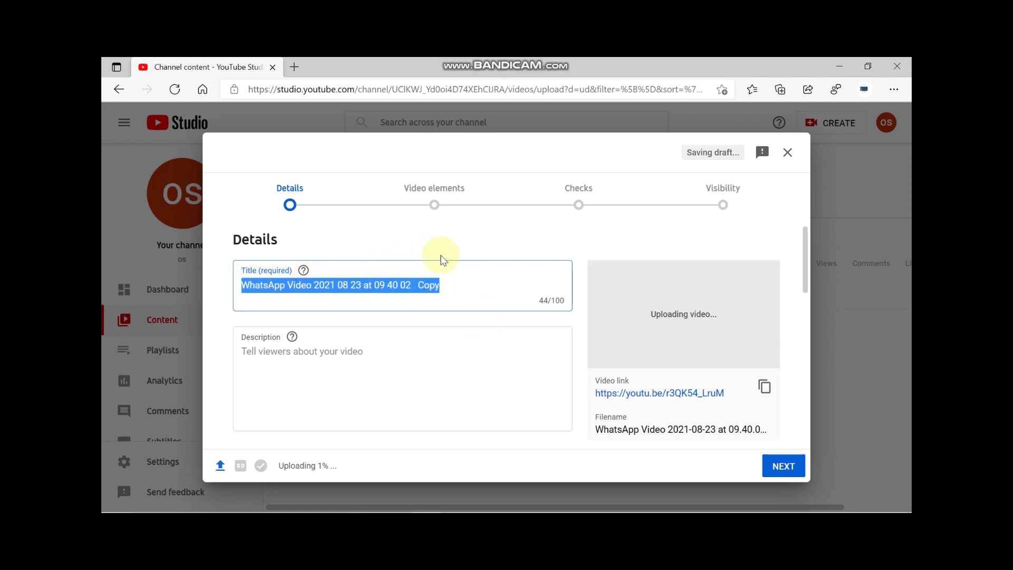
type("How to use zoom")
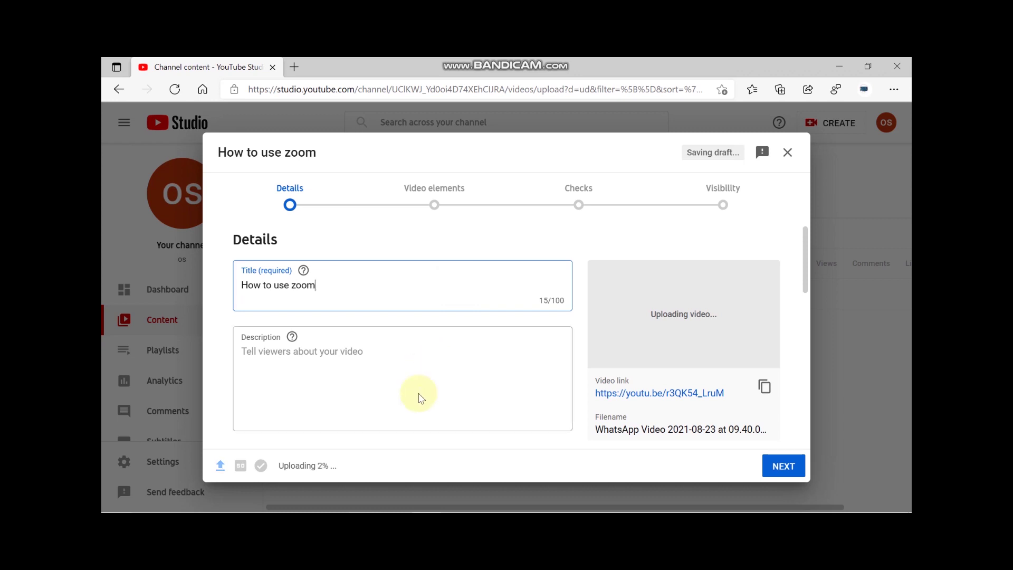
Step: Start a new playlist from the video's details and title it "How to use zoom"
scroll(419, 393, "down", 2)
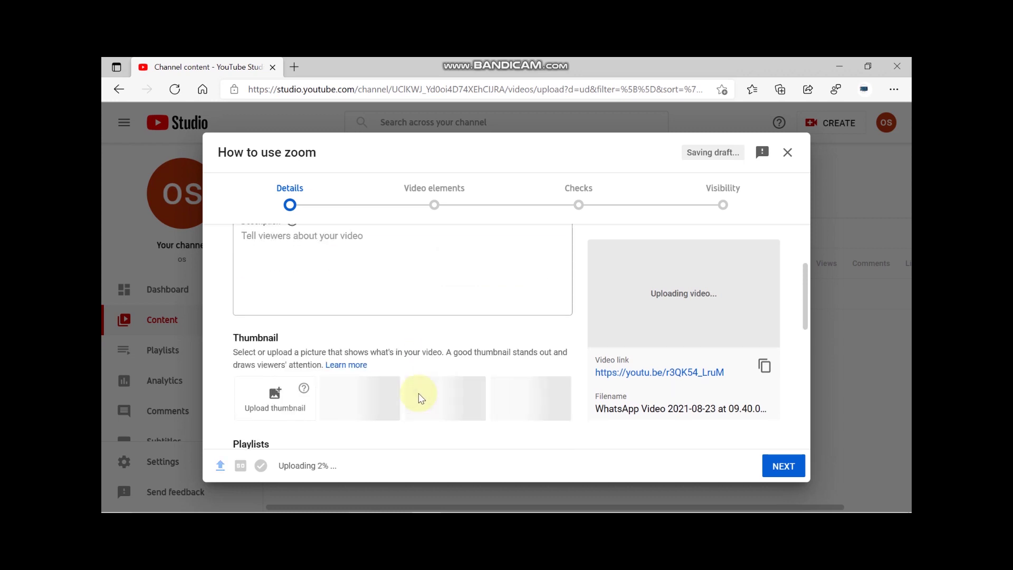
scroll(419, 394, "down", 3)
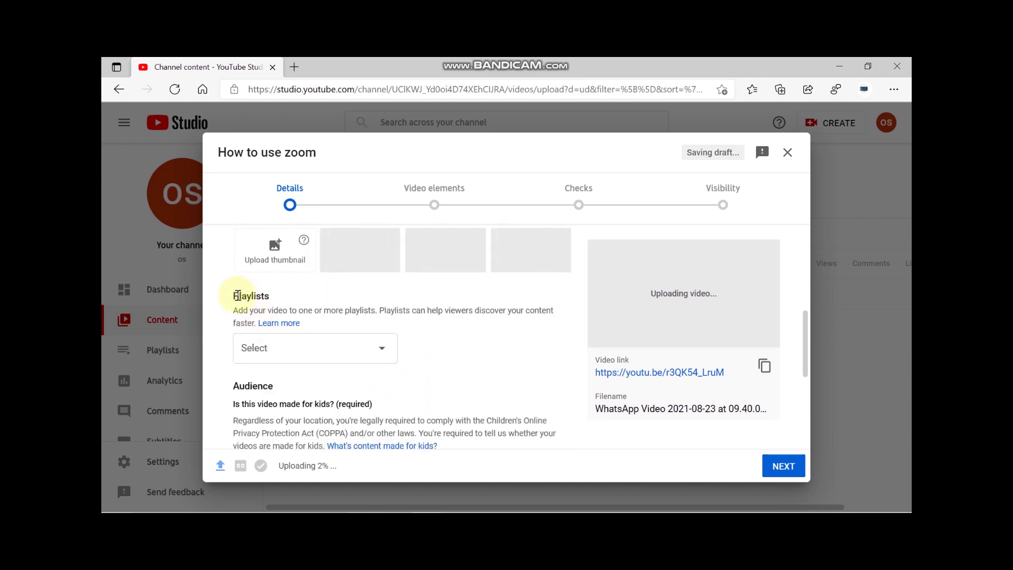
left_click(296, 353)
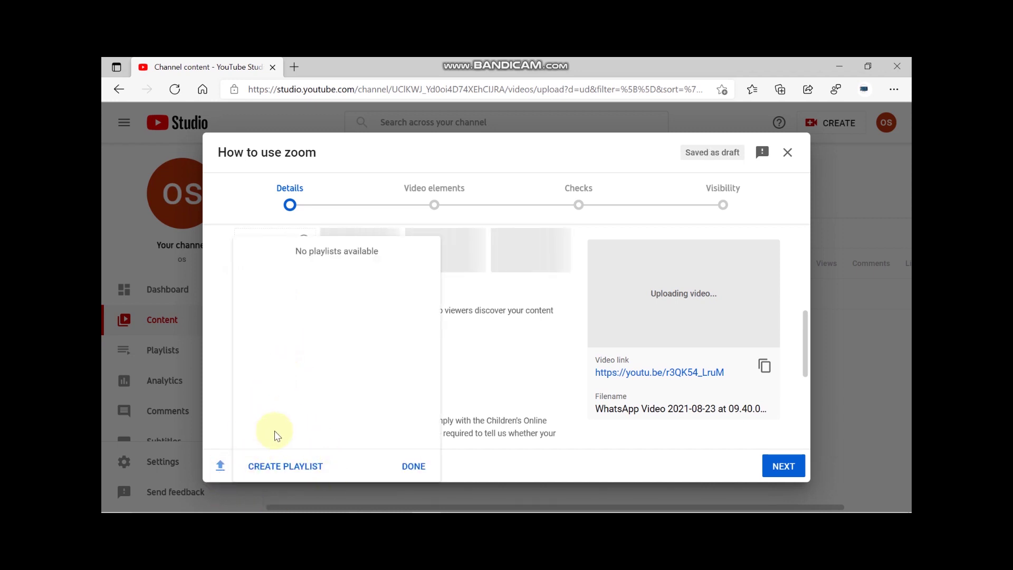
left_click(288, 467)
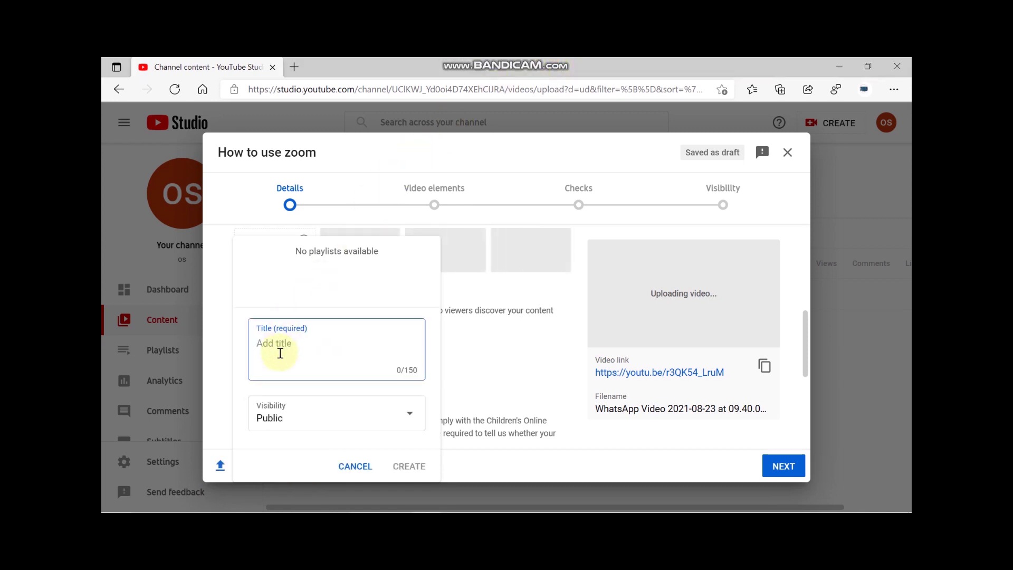
type("H")
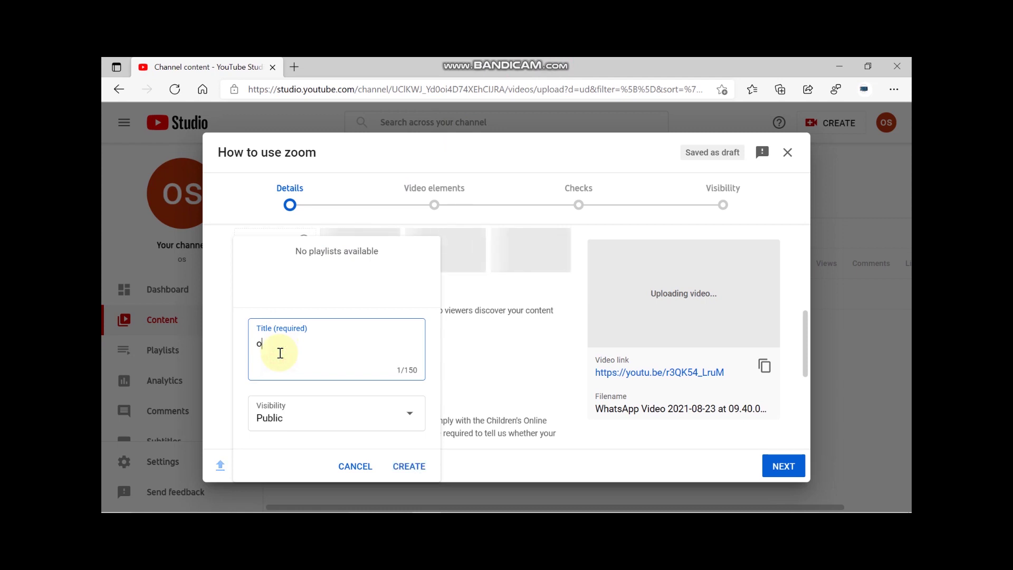
key("BackSpace")
type("How t")
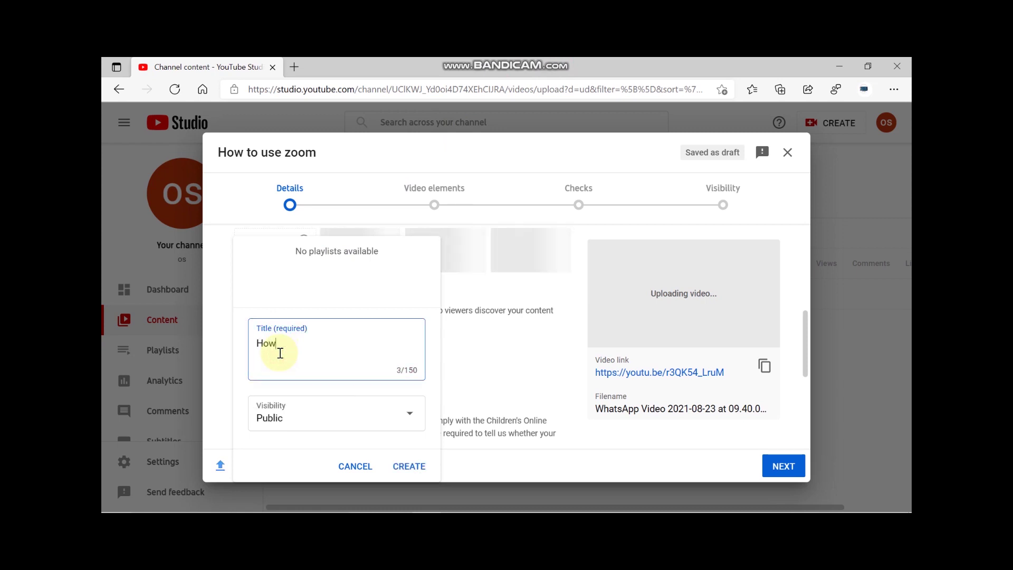
left_click(559, 66)
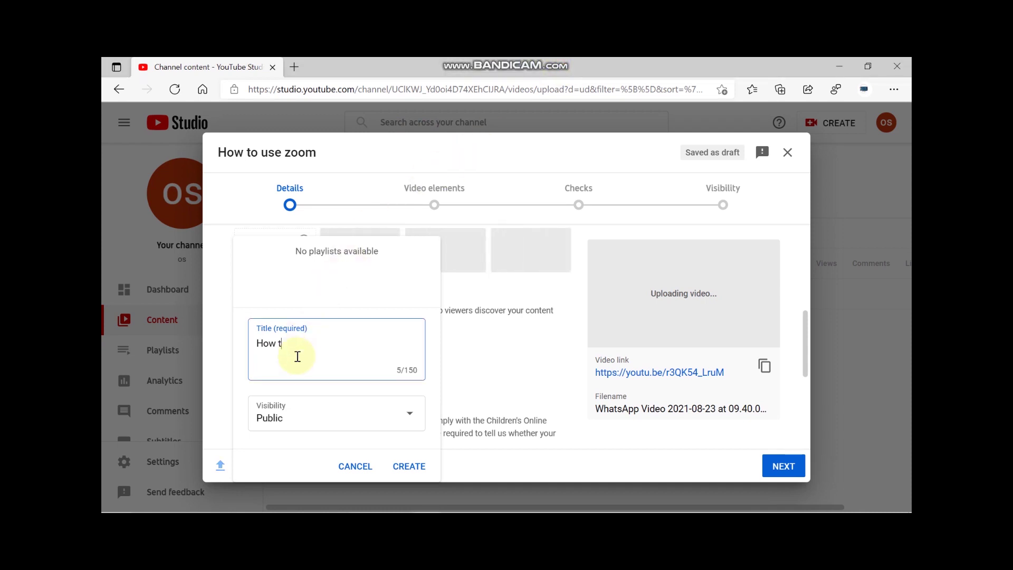
type("zoo")
key("BackSpace")
key("BackSpace")
key("BackSpace")
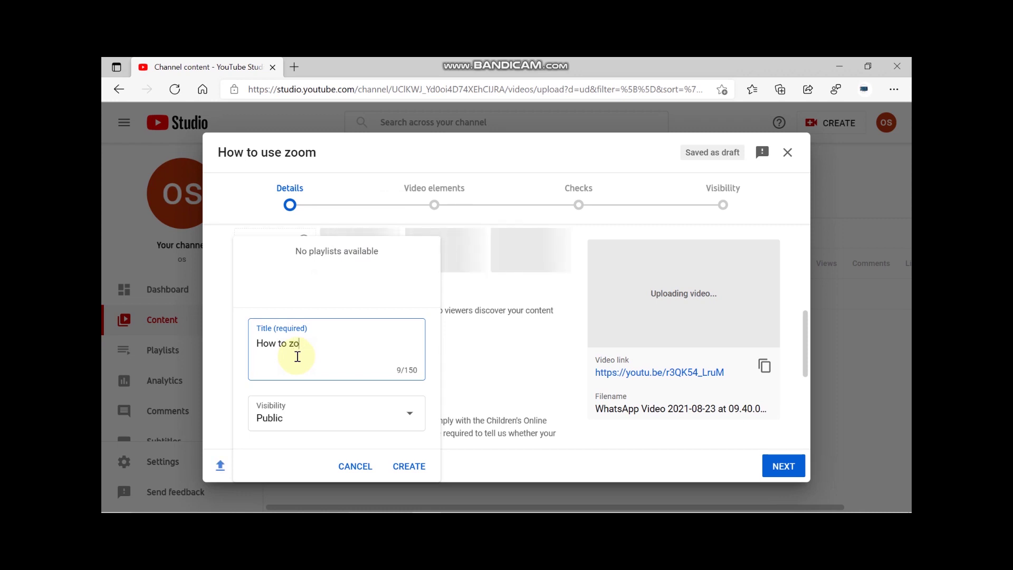
type("use")
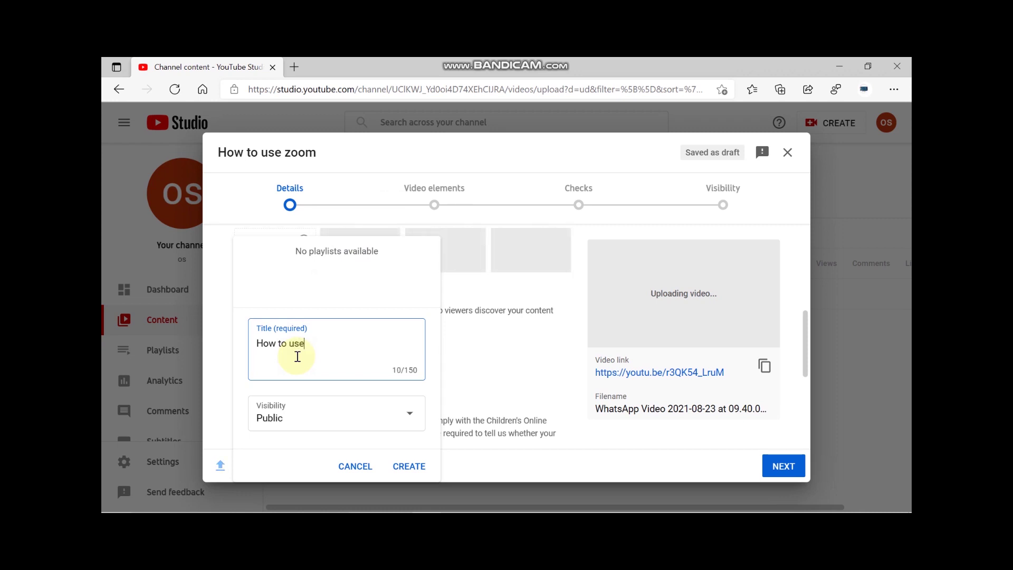
type(" zoom")
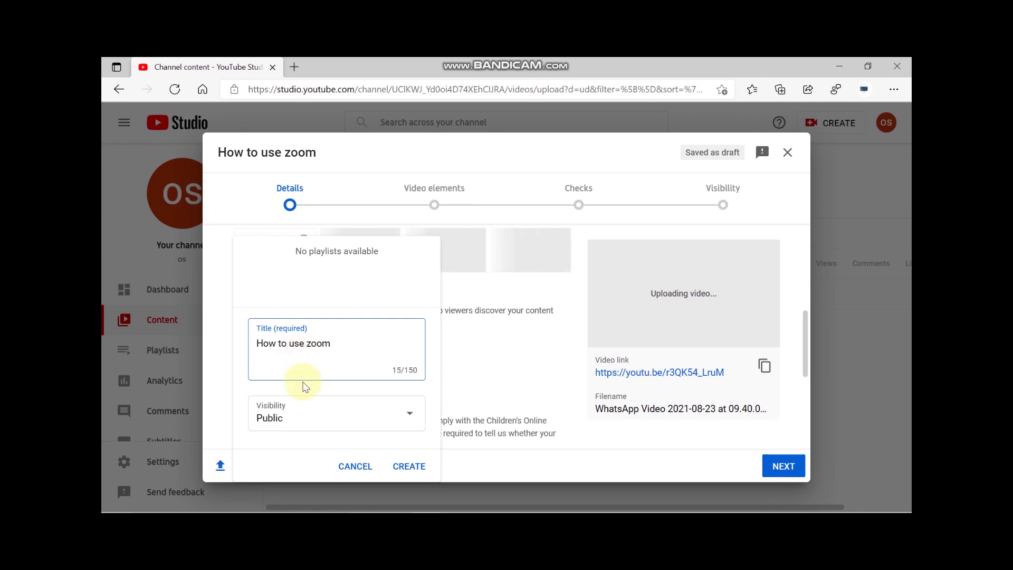
Step: Create the playlist with Public visibility and add the uploaded video to it
left_click(373, 417)
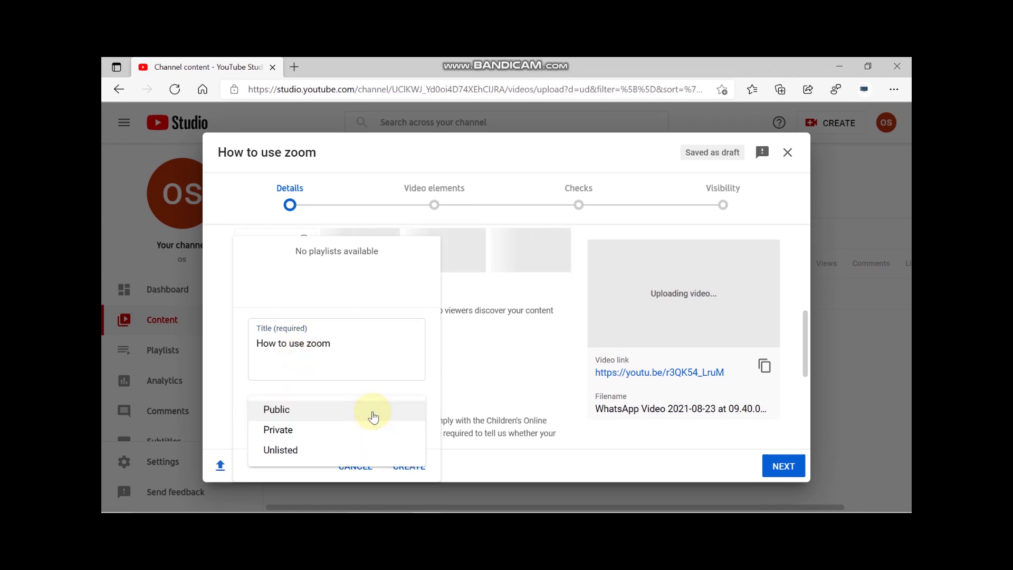
left_click(267, 412)
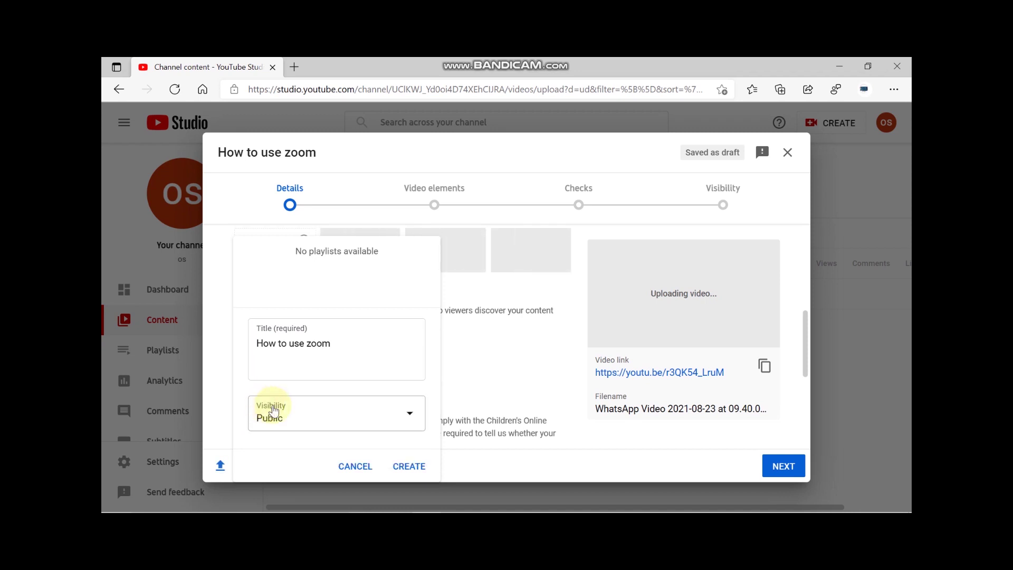
left_click(417, 467)
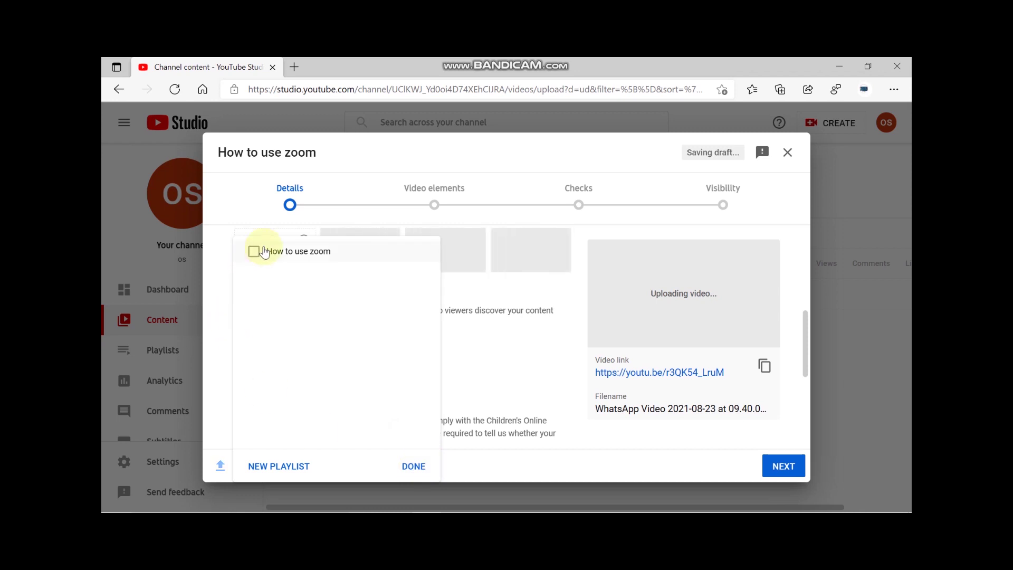
left_click(265, 252)
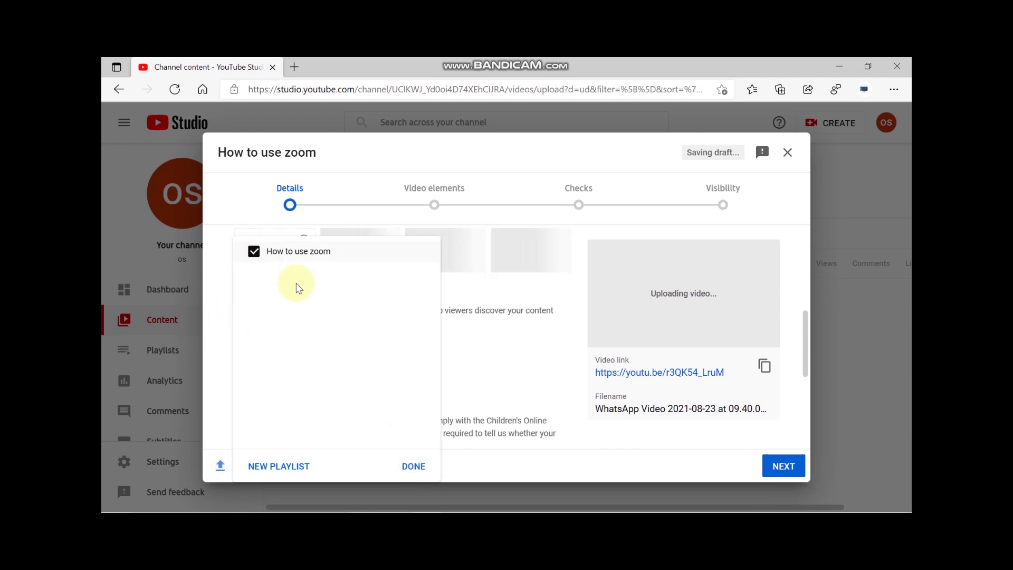
left_click(417, 466)
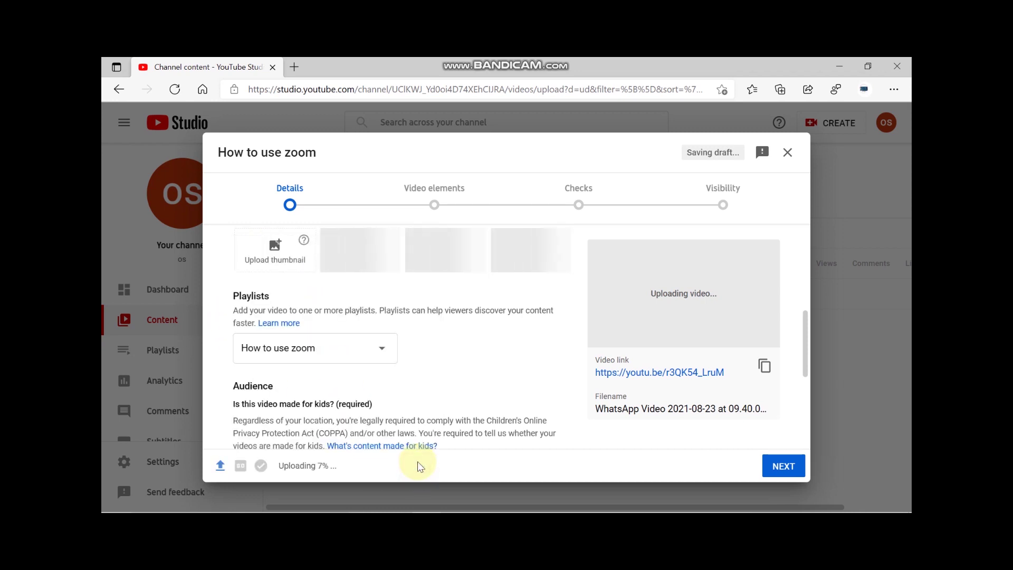
Step: Mark the video as not made for kids and expand the additional detail settings
scroll(430, 373, "down", 4)
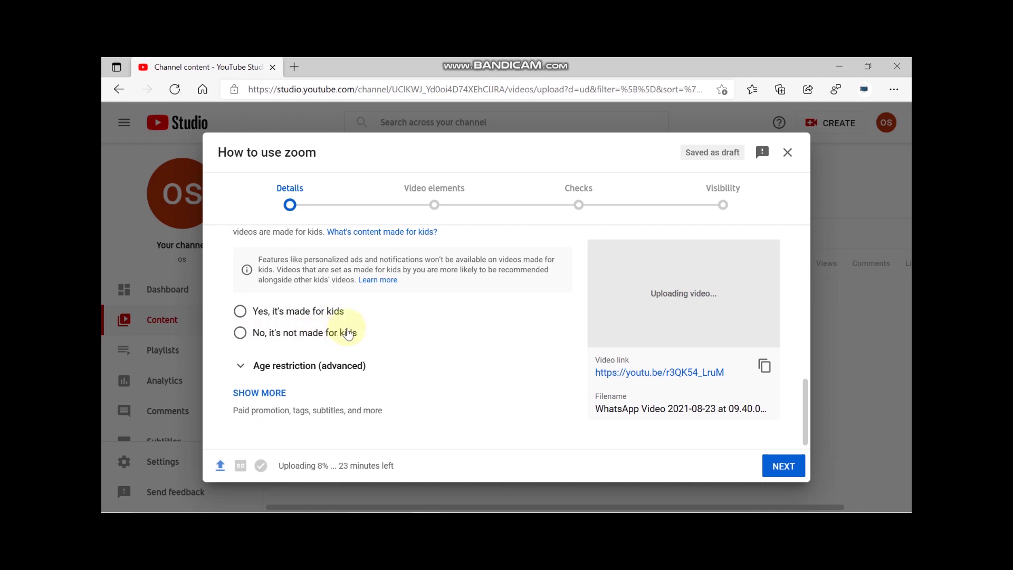
left_click(251, 337)
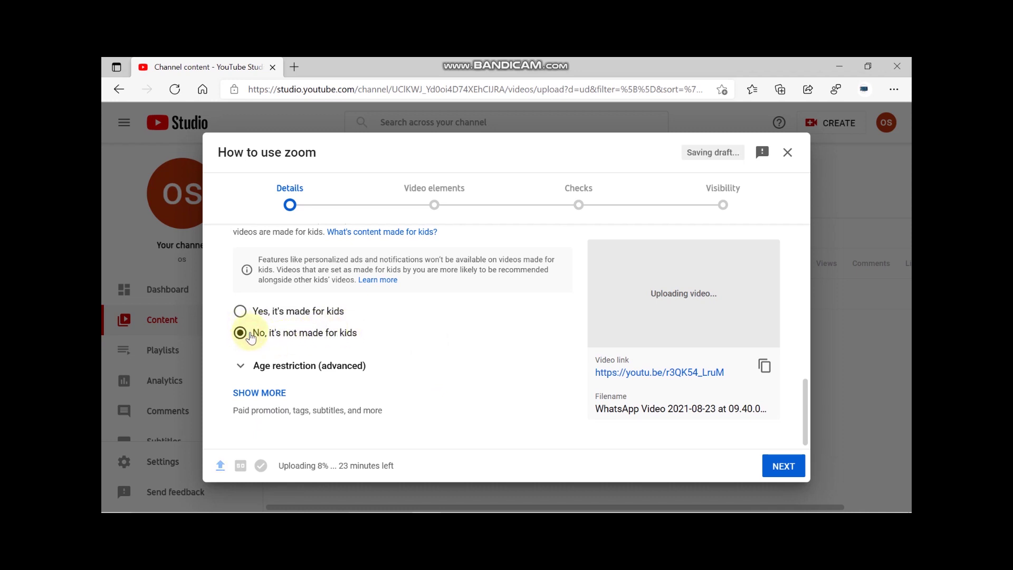
left_click(249, 397)
Step: Set the video language to Sinhala in the language and captions certification settings
scroll(248, 400, "down", 8)
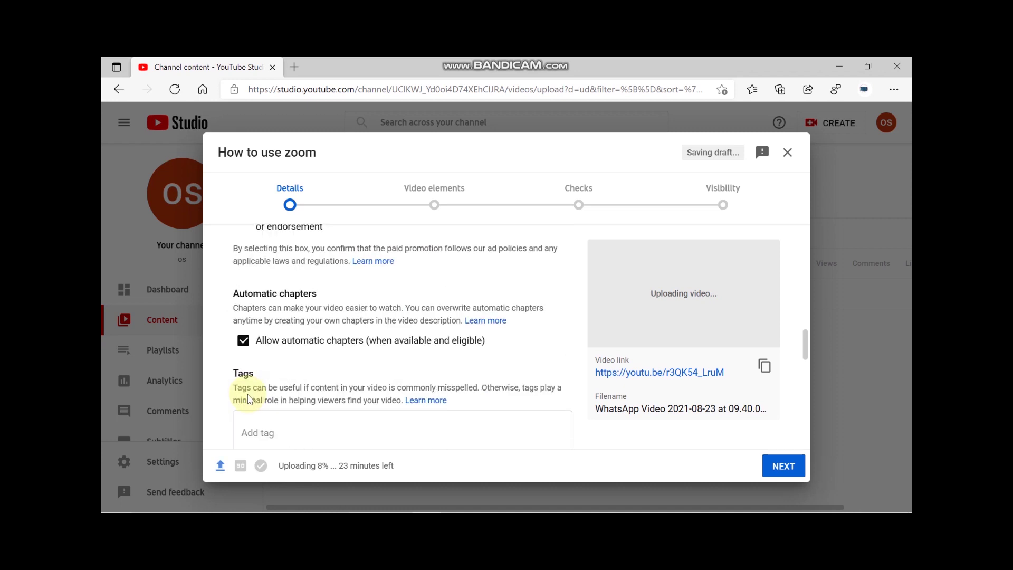
left_click(283, 363)
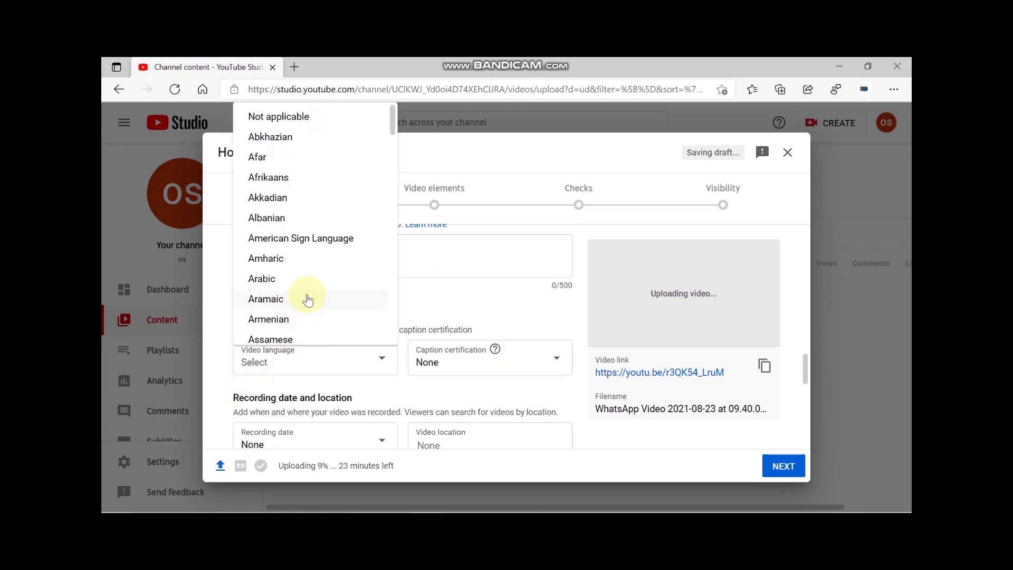
scroll(313, 271, "down", 10)
scroll(315, 275, "down", 10)
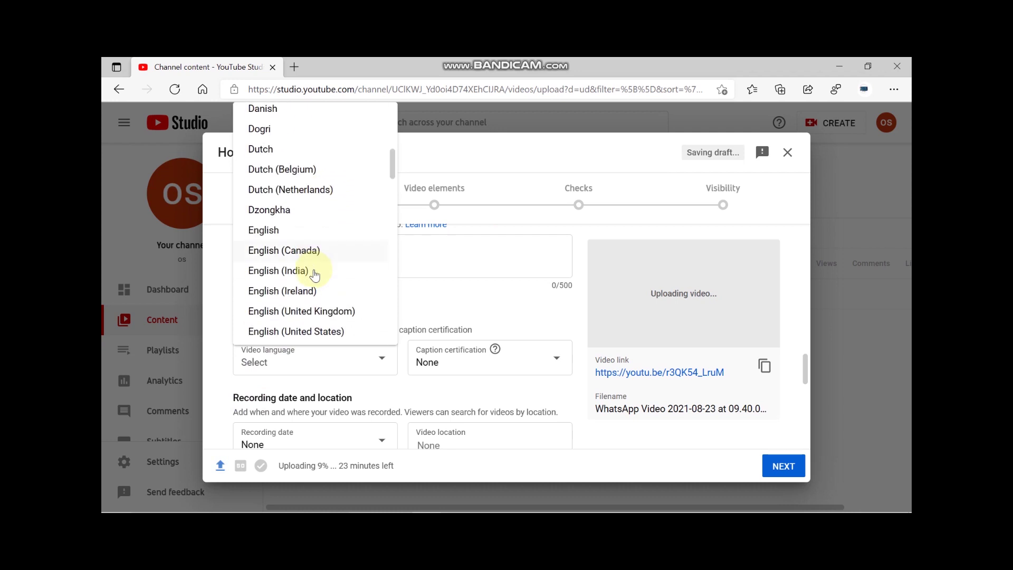
scroll(314, 275, "down", 10)
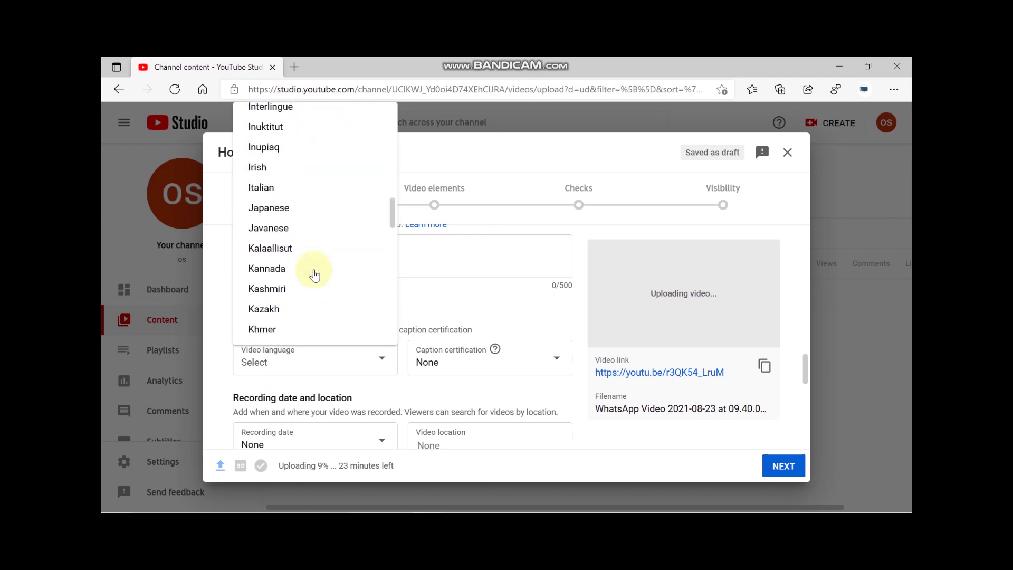
scroll(314, 275, "down", 10)
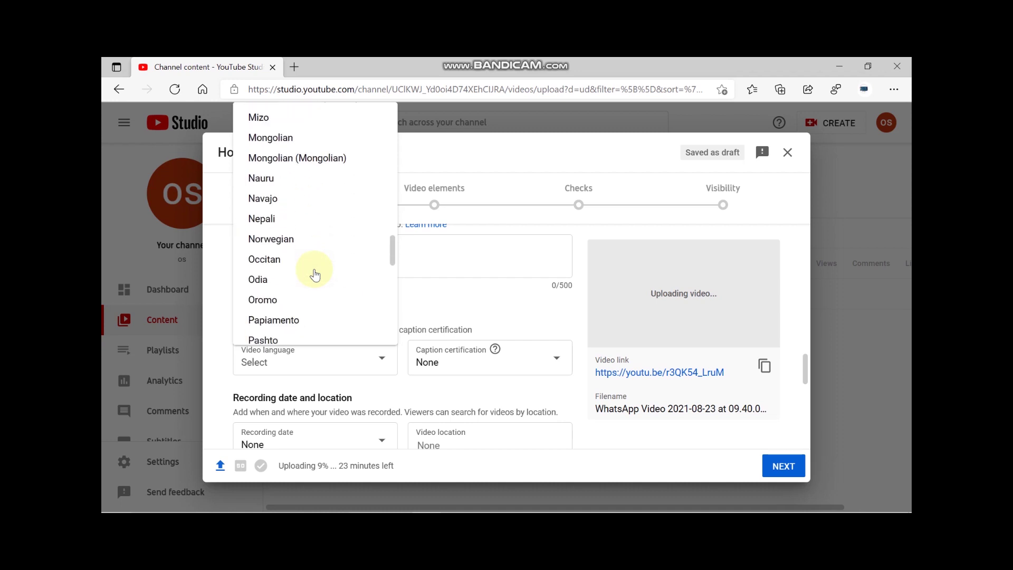
scroll(315, 275, "down", 3)
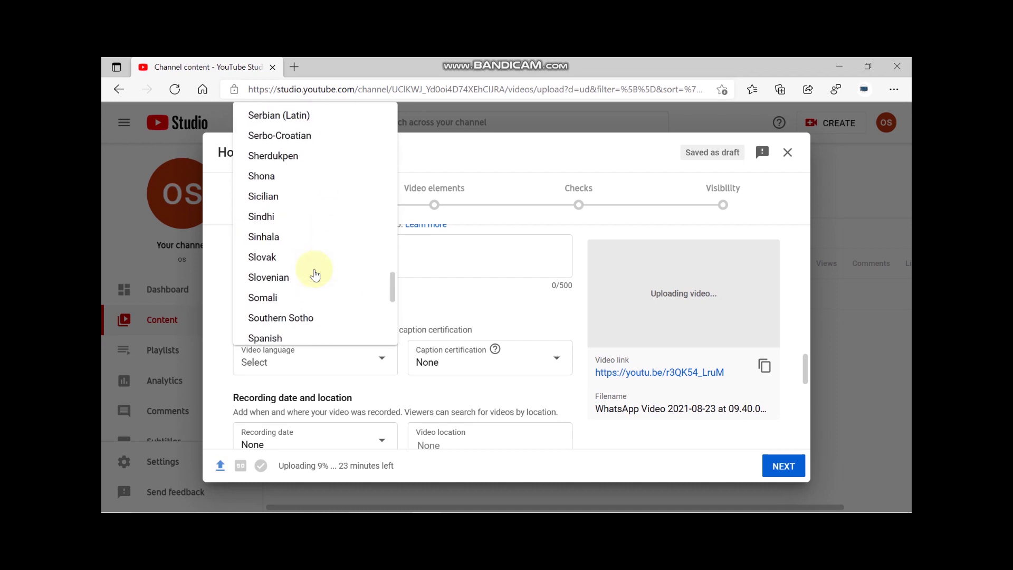
left_click(312, 219)
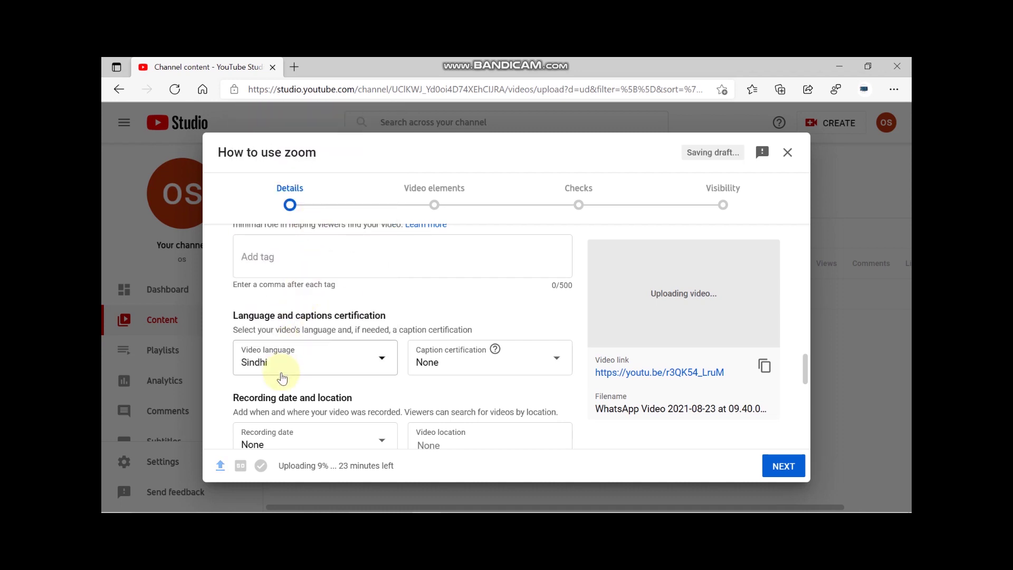
key("Return")
left_click(336, 248)
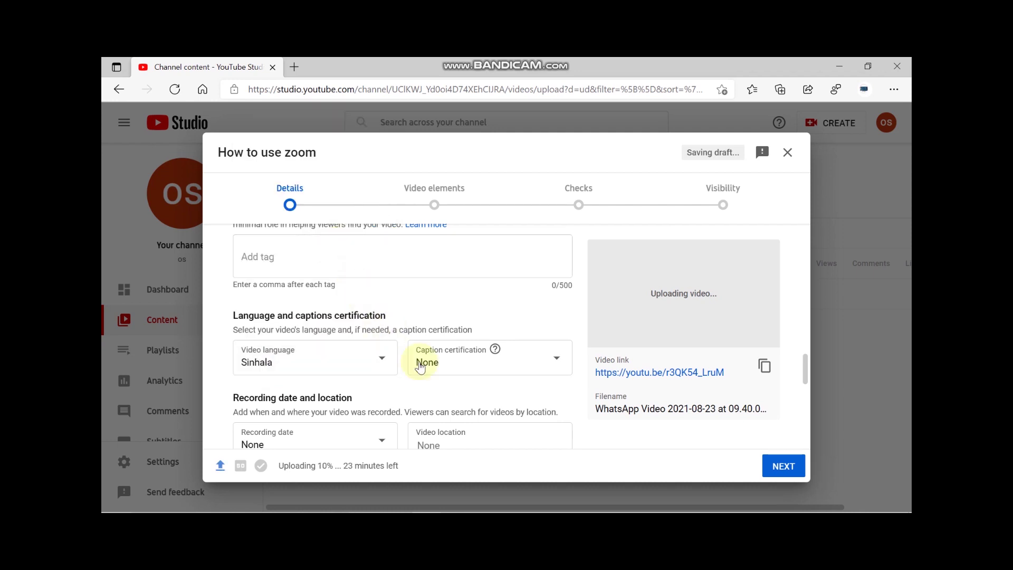
Step: Set the video location to Sri Lanka in the recording date and location details
left_click(452, 445)
type("Sr")
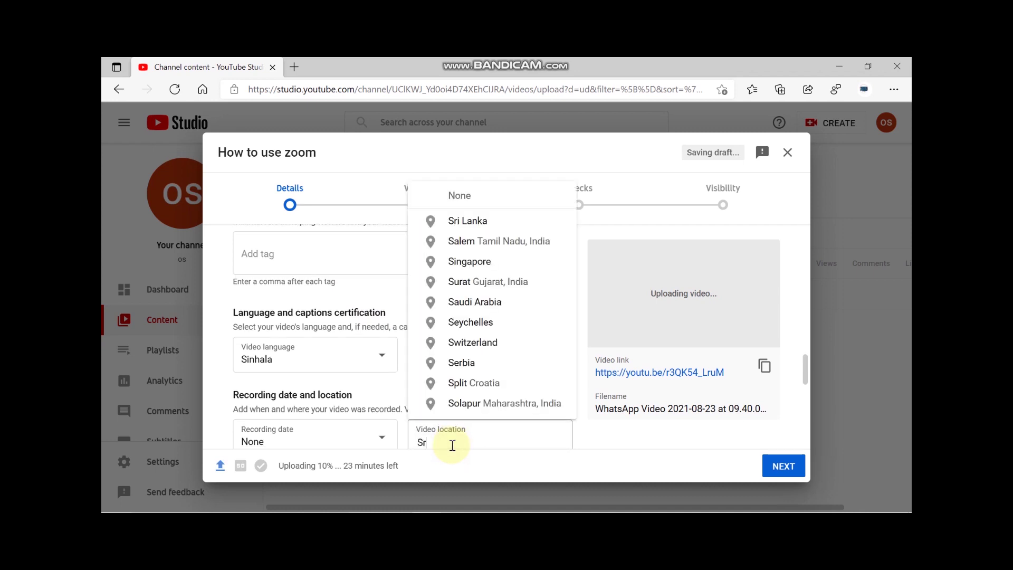
type("i")
left_click(532, 220)
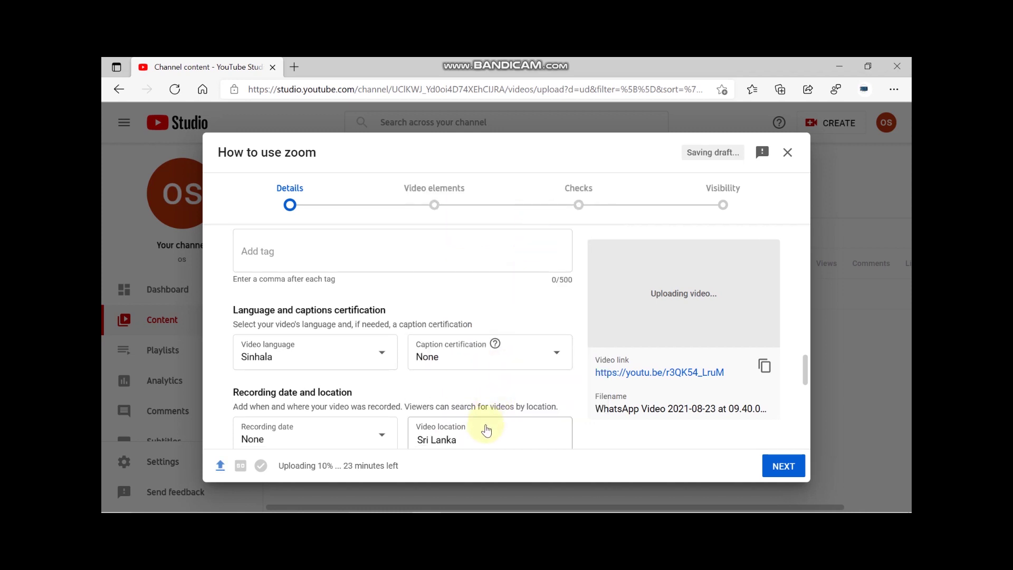
Step: Leave the remaining details at their defaults and advance past the video elements and checks stages to the visibility settings
scroll(480, 441, "down", 10)
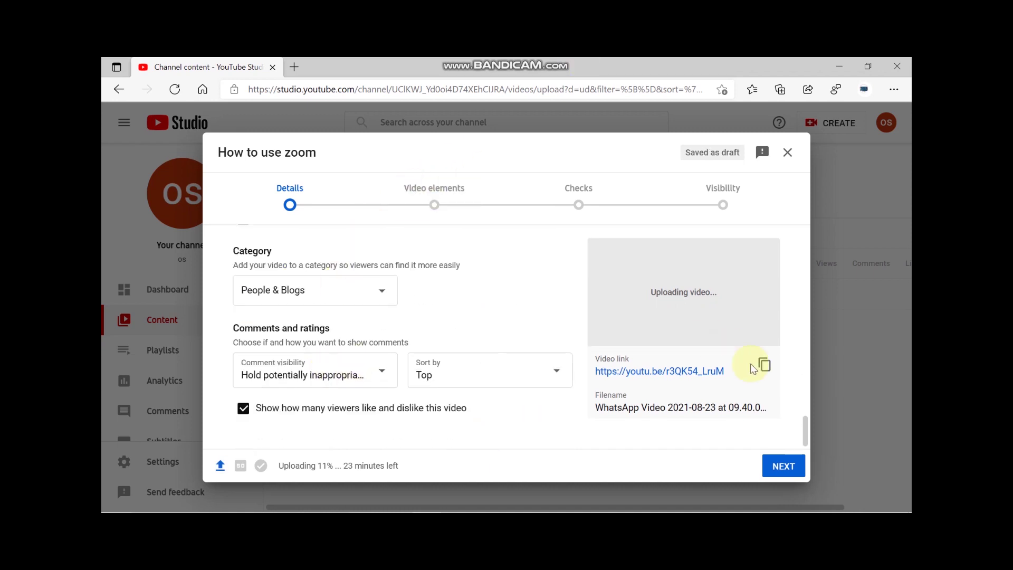
left_click(785, 467)
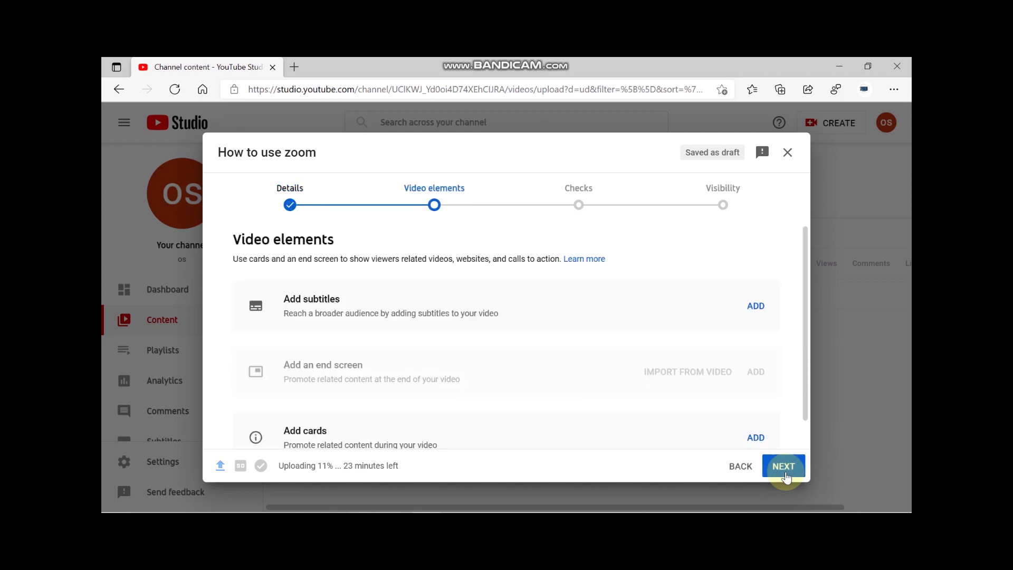
left_click(784, 467)
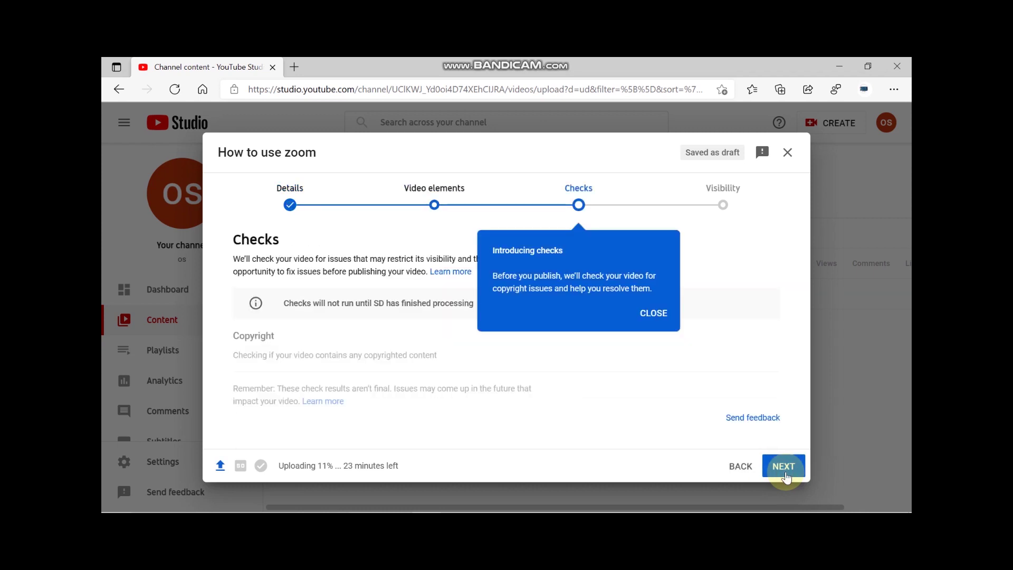
left_click(785, 467)
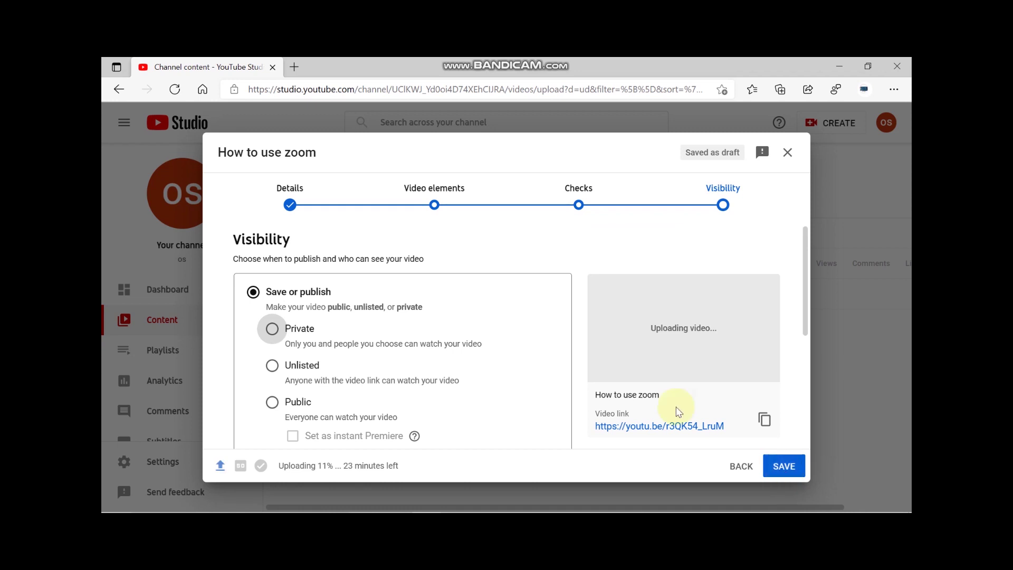
Step: Publish the video with Public visibility and dismiss the upload notice and the introductory tip about video details
left_click(273, 403)
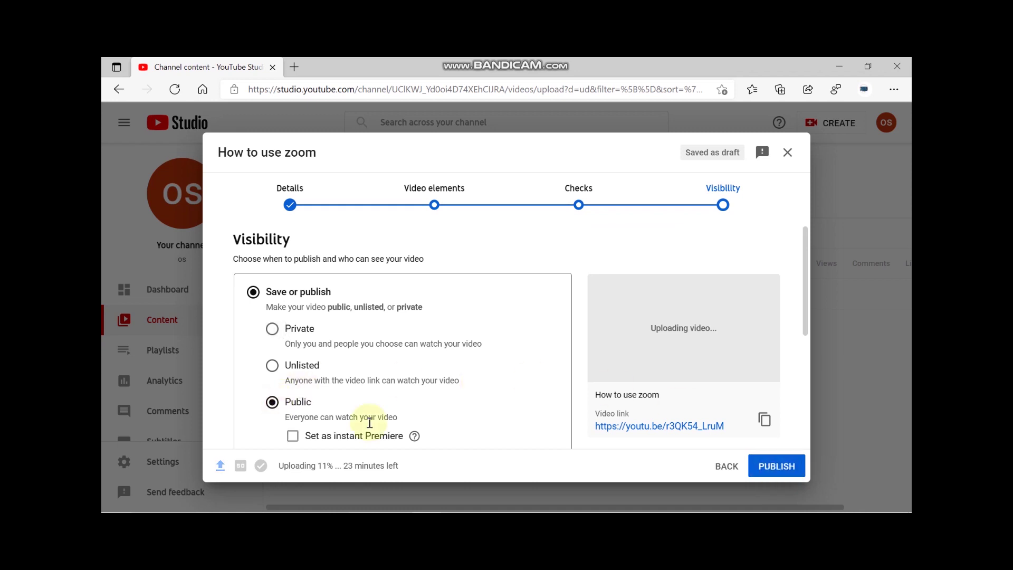
left_click(775, 459)
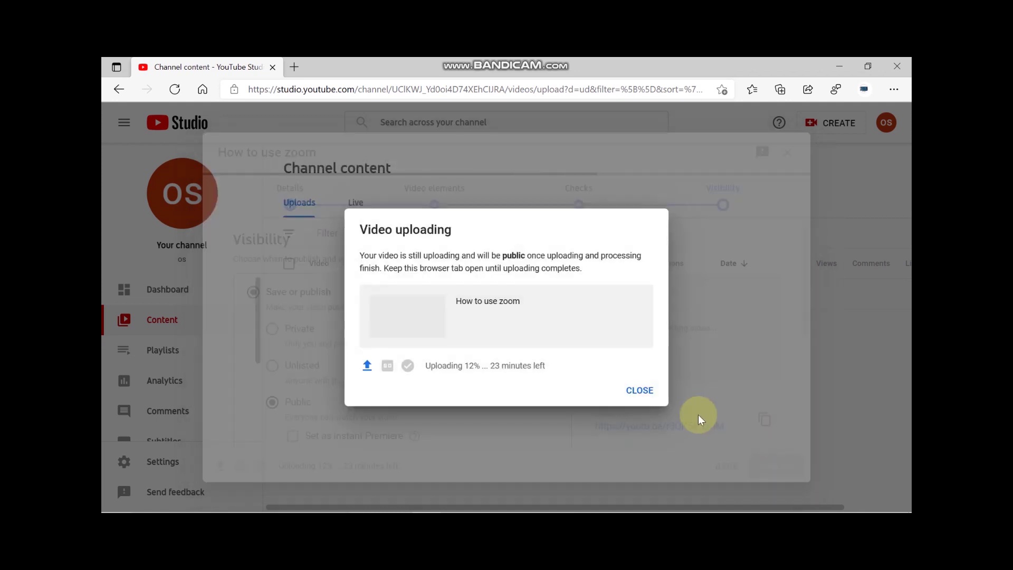
left_click(640, 391)
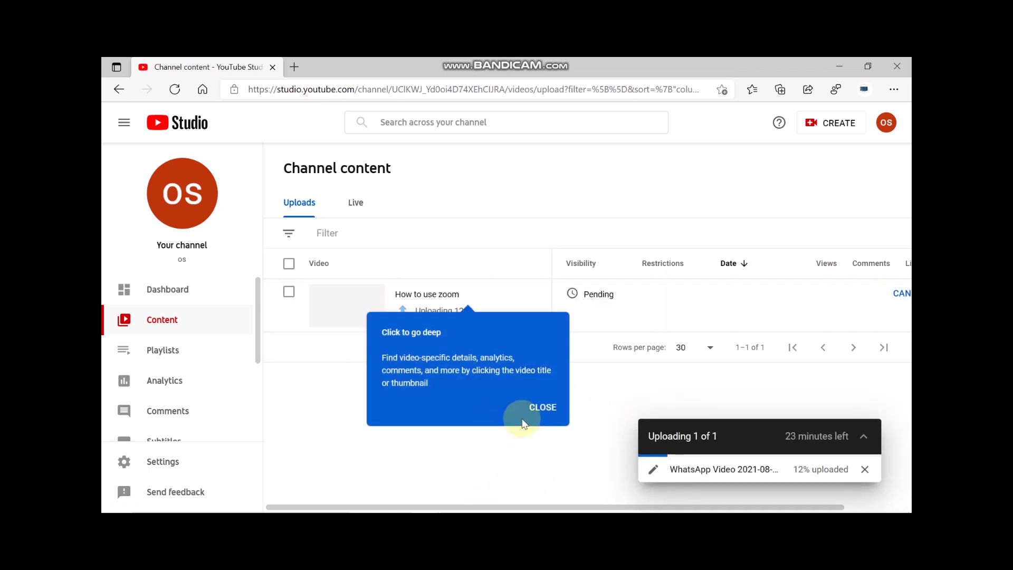
left_click(544, 410)
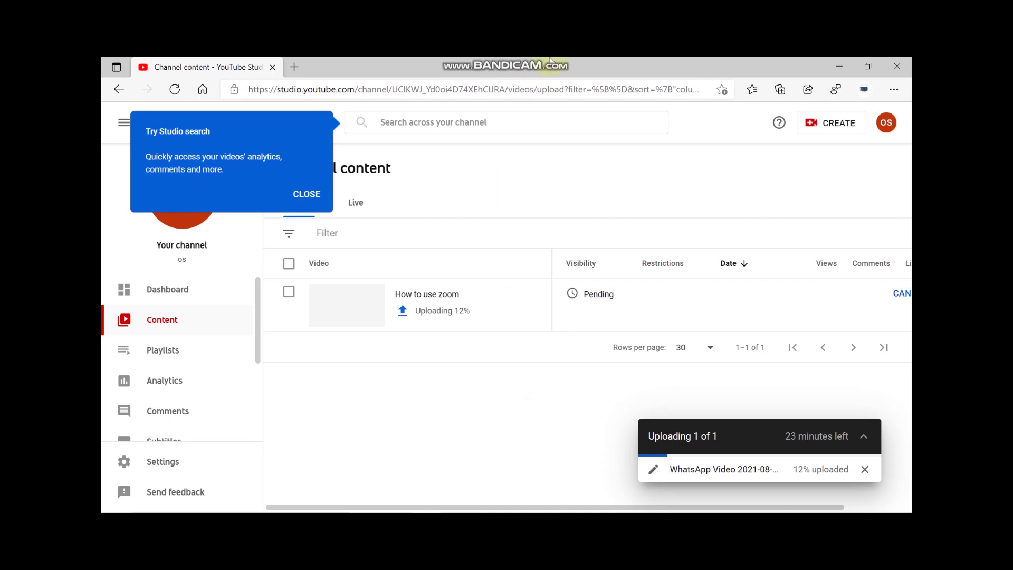